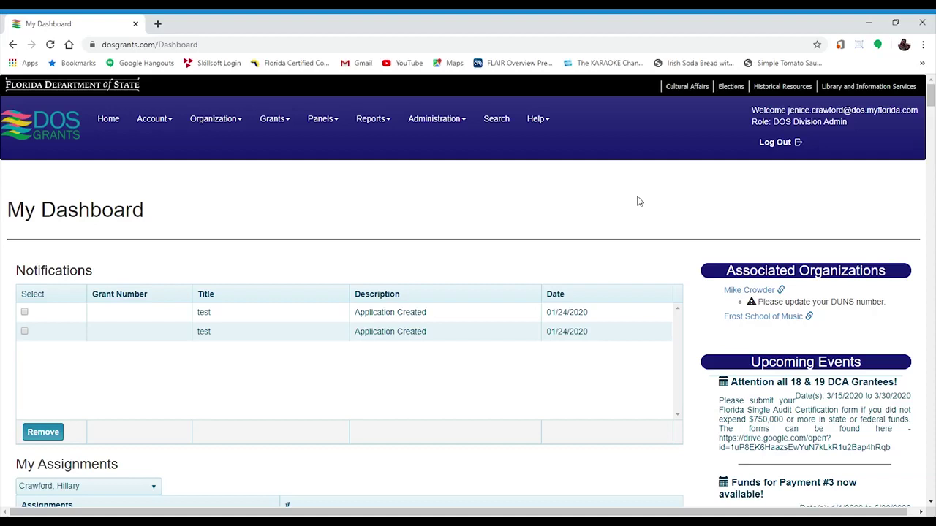
# From My Grants, open the Contract Details Form for grant 20.c.ps.500.632
pyautogui.click(281, 125)
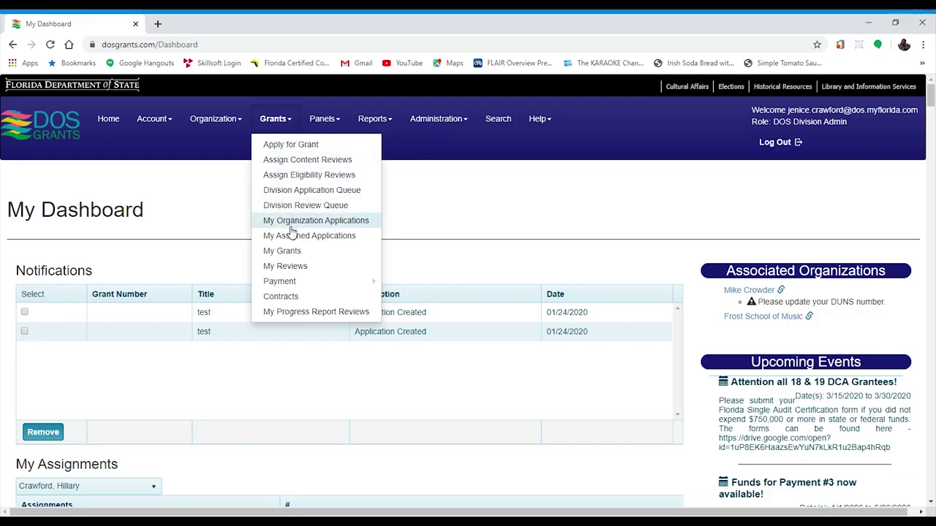
pyautogui.click(289, 252)
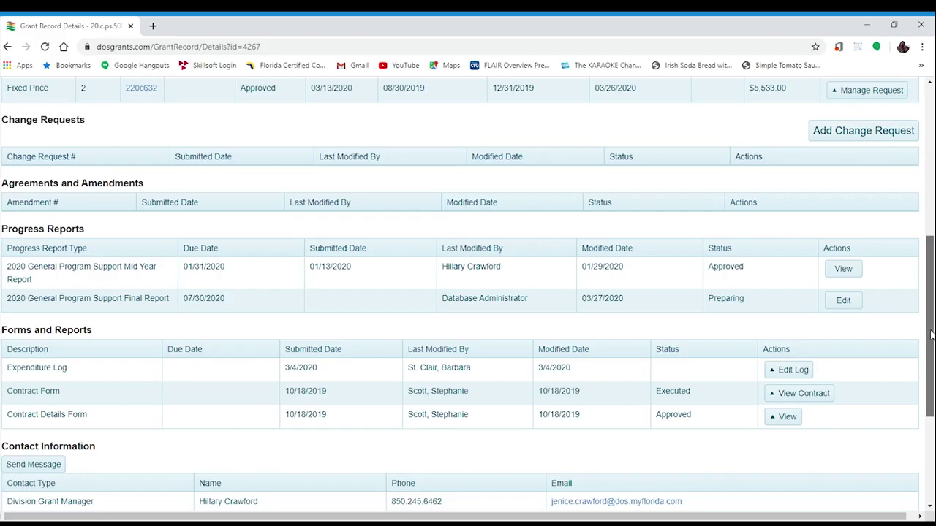
pyautogui.moveTo(933, 335); pyautogui.dragTo(933, 351)
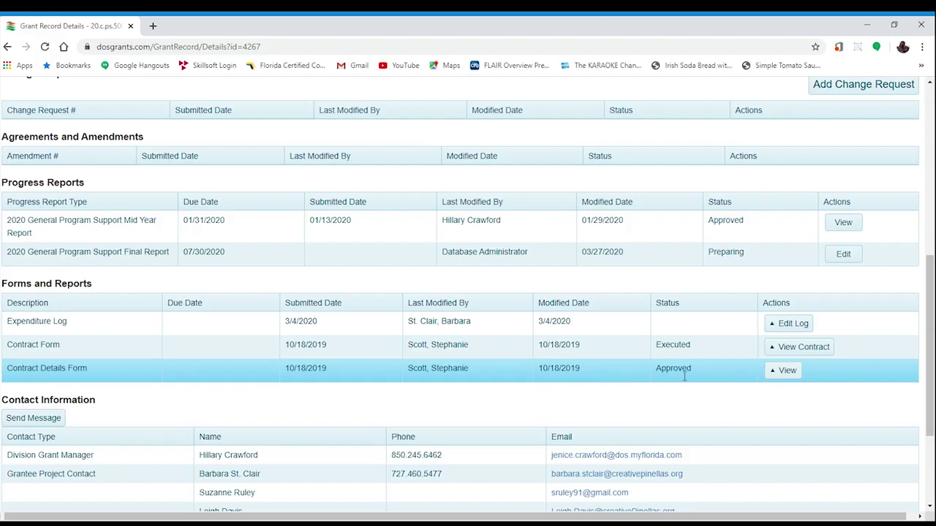
pyautogui.click(780, 372)
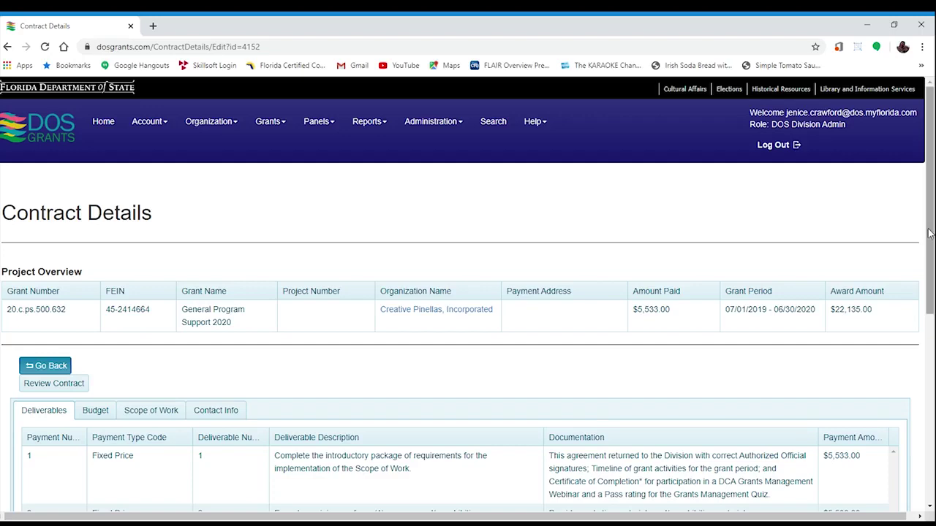
# Scroll the Contract Details page down to its 31 budget line items
pyautogui.moveTo(930, 232); pyautogui.dragTo(934, 353)
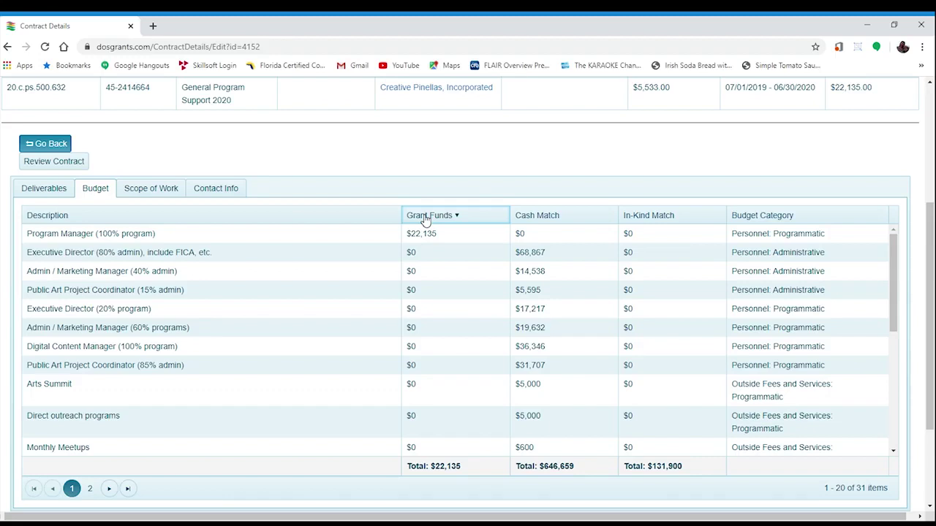
# Show the contract's Scope of Work tab
pyautogui.click(150, 188)
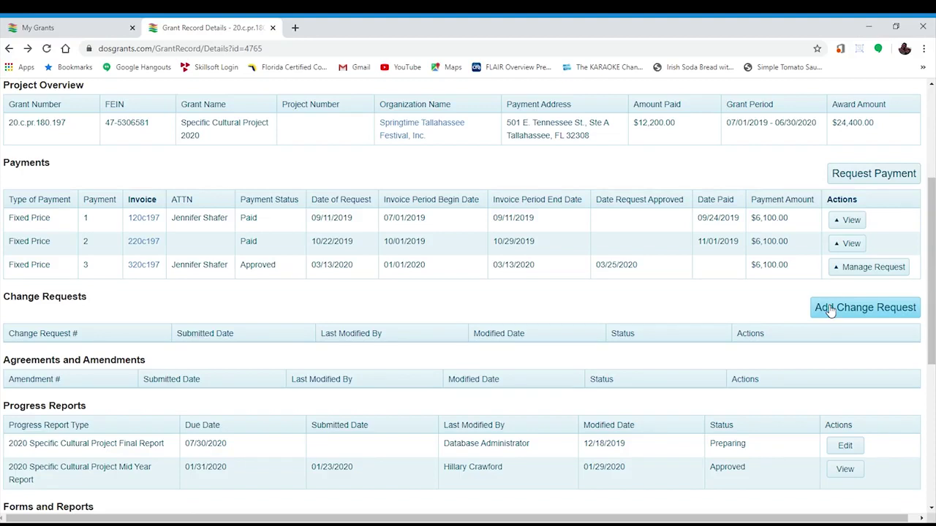
# Create a blank change request for grant 20.c.pr.180.197 and scroll through the form
pyautogui.click(831, 311)
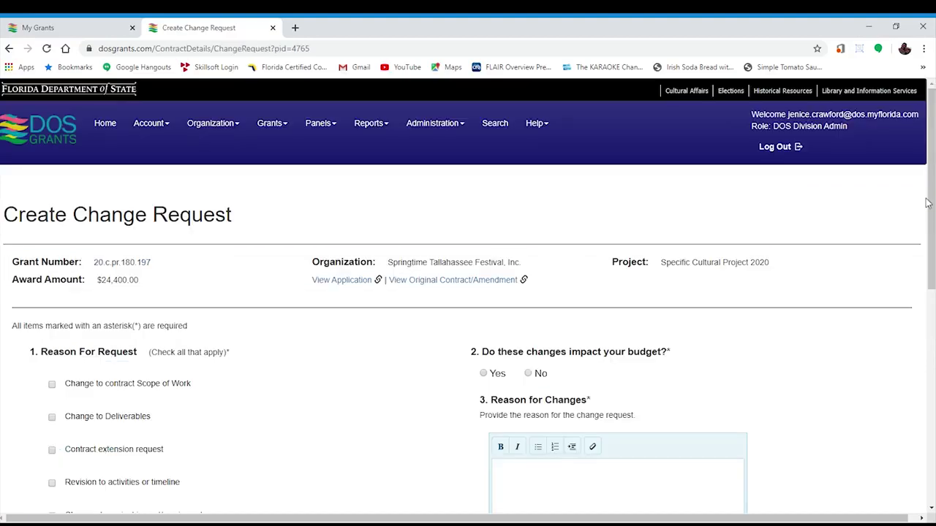
pyautogui.scroll(-1, 468, 297)
pyautogui.scroll(-2, 468, 296)
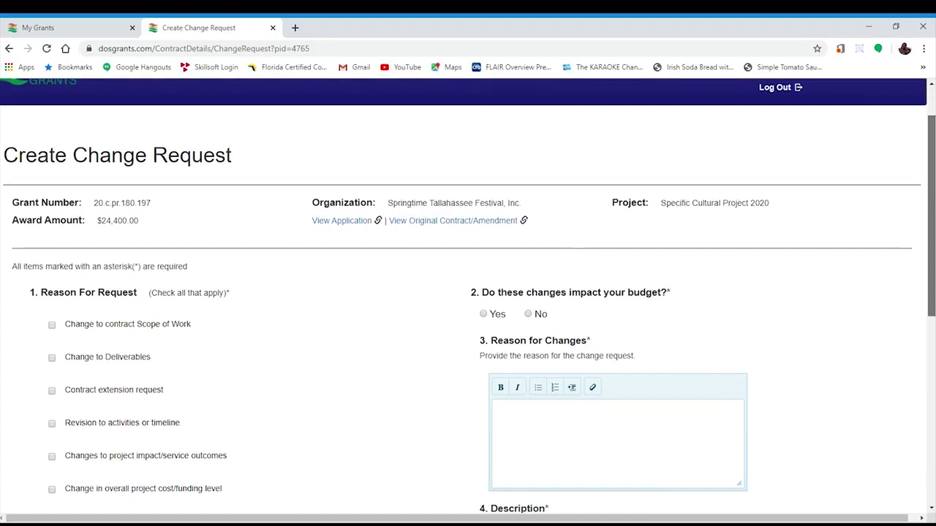
pyautogui.scroll(-1, 468, 296)
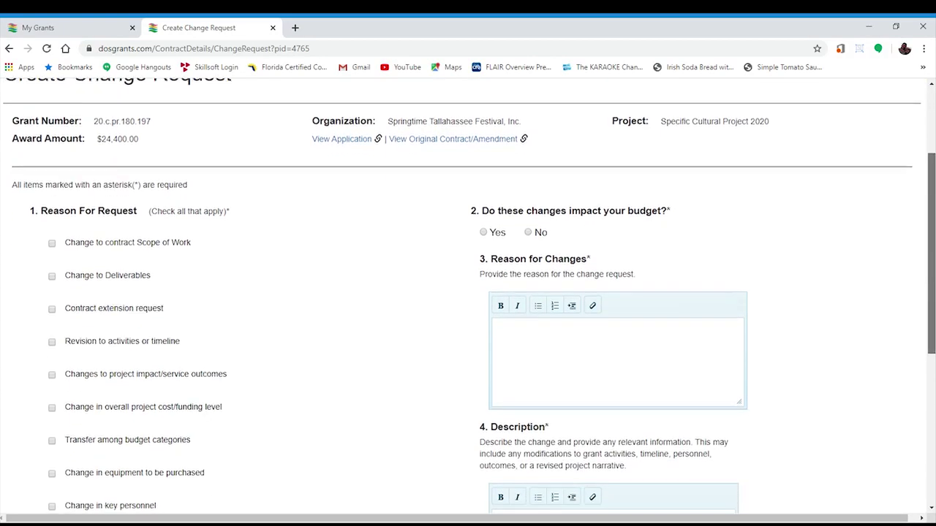
pyautogui.scroll(-1, 468, 296)
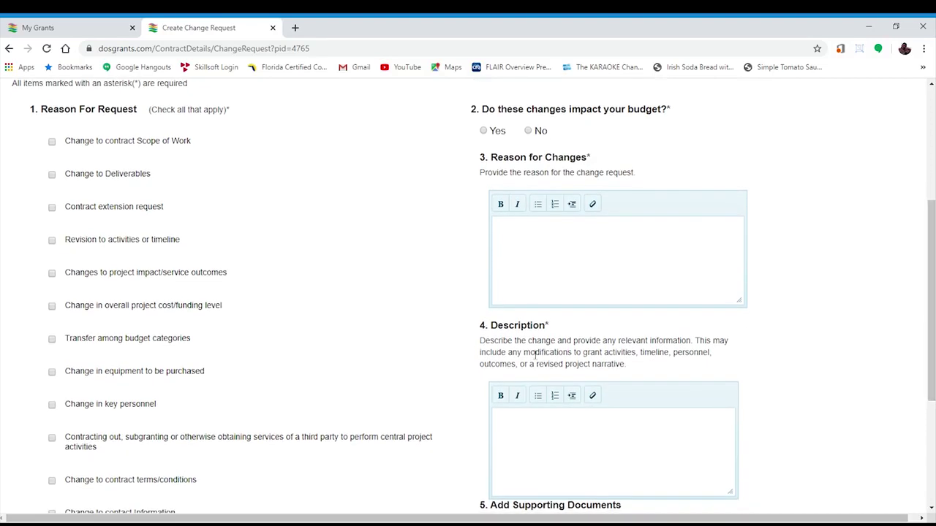
# Tick Scope of Work and Deliverables as change reasons, with budget impact set to No
pyautogui.click(51, 141)
pyautogui.click(51, 174)
pyautogui.click(528, 131)
pyautogui.scroll(1, 429, 205)
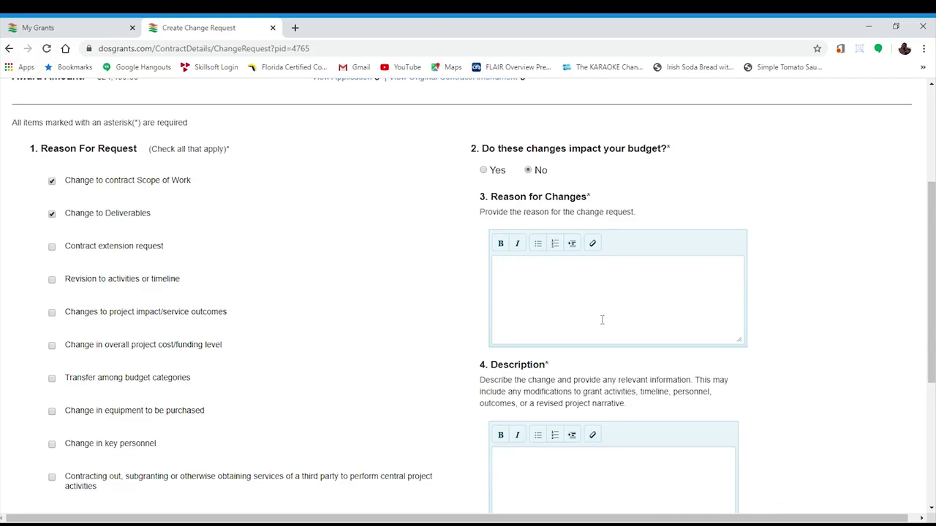
# Give the reason as the festival's cancellation mandated by the Health Department
pyautogui.click(539, 285)
pyautogui.write('Festival was cancelled d')
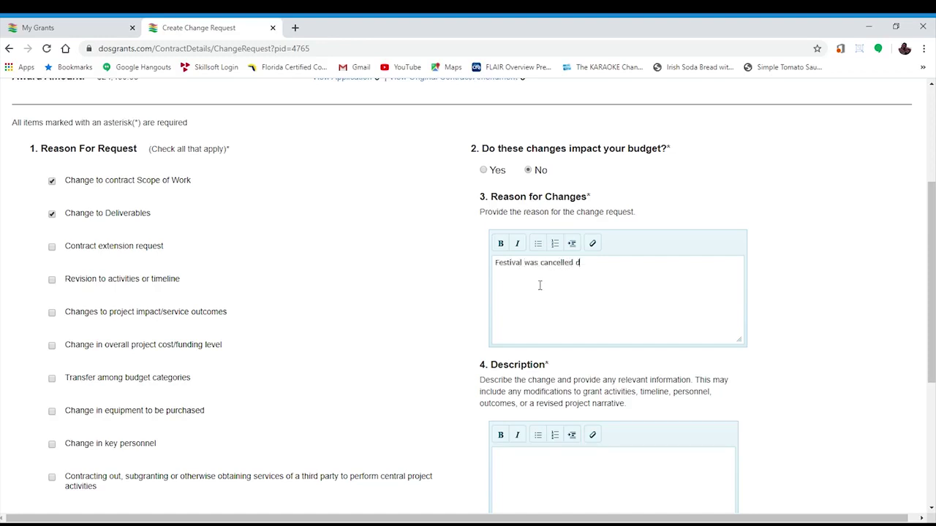
pyautogui.write('ue to manadate by Hea')
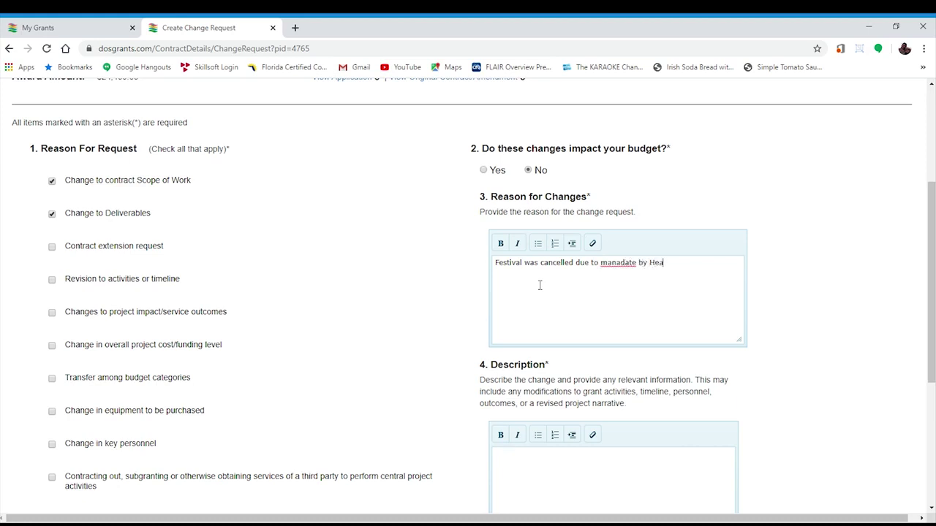
pyautogui.write('lth Department.')
pyautogui.doubleClick(622, 265)
pyautogui.write('mandated')
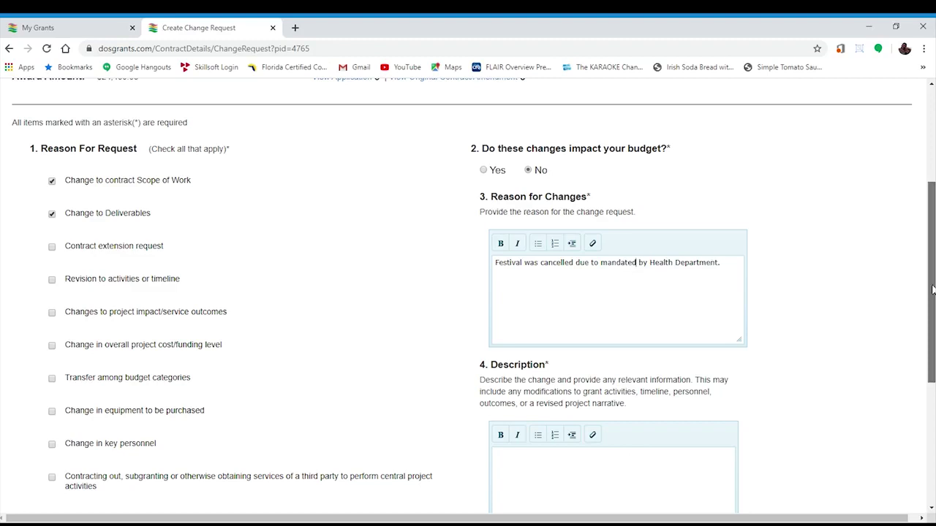
# Enter the description that the festival was canceled so the final deliverable must change
pyautogui.scroll(-3, 815, 406)
pyautogui.click(572, 280)
pyautogui.write('F')
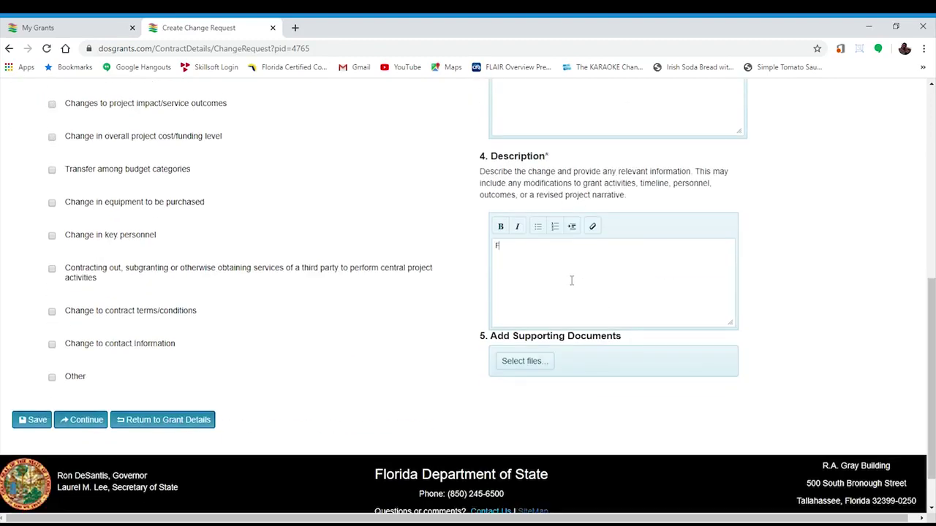
pyautogui.write('estival has been canceled, therefore the fi')
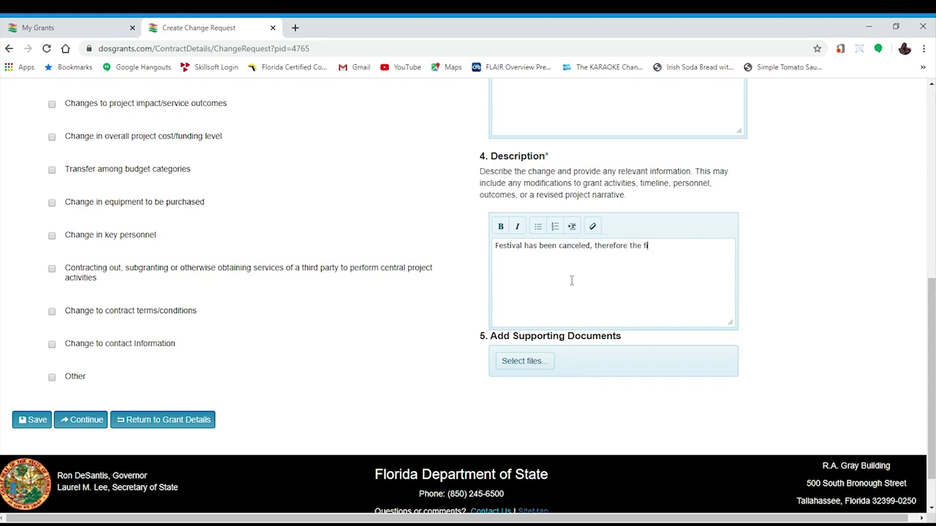
pyautogui.write('nal dleiverable must be changed.')
pyautogui.doubleClick(680, 247)
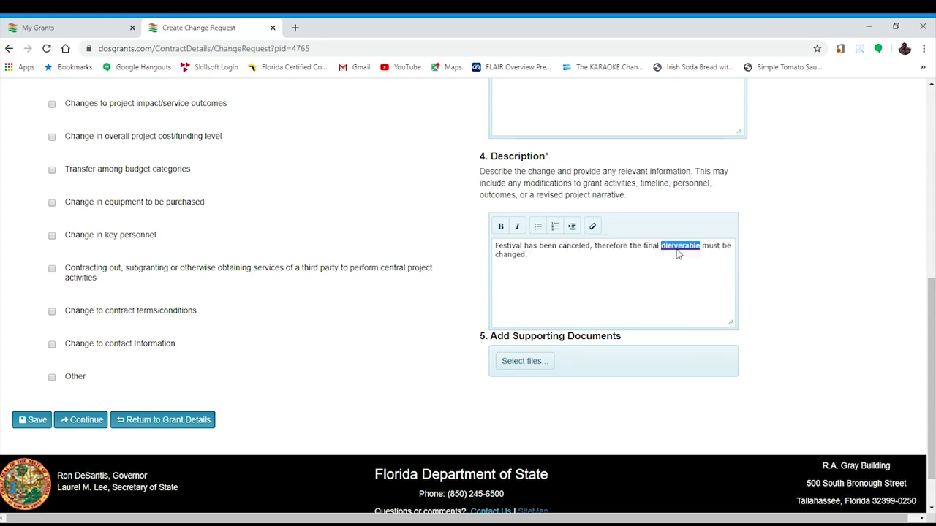
# Correct the typo to 'deliverable' and save the request to reach the deliverables list
pyautogui.write('deliverable')
pyautogui.click(83, 423)
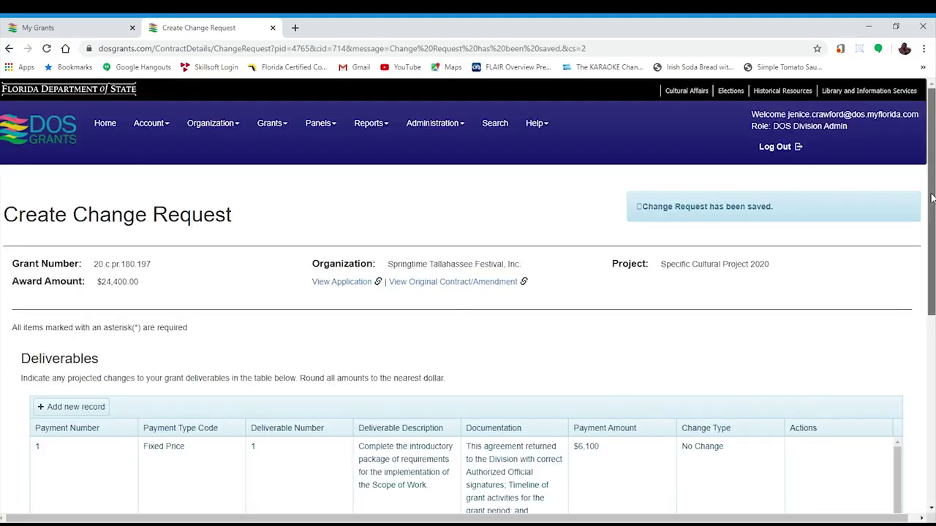
pyautogui.moveTo(931, 198); pyautogui.dragTo(923, 342)
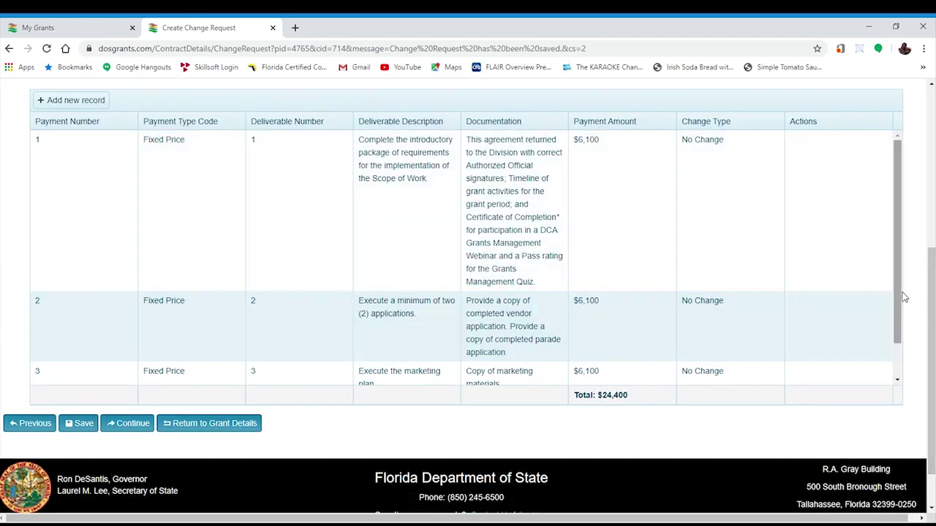
pyautogui.moveTo(899, 307); pyautogui.dragTo(906, 355)
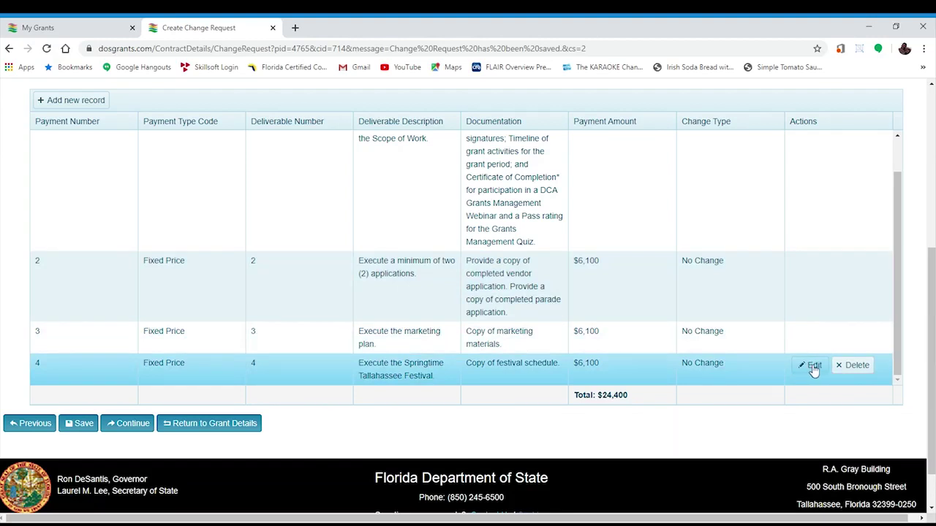
# Change deliverable 4's description to 'Execute the festival schedule.' and save the row
pyautogui.click(814, 365)
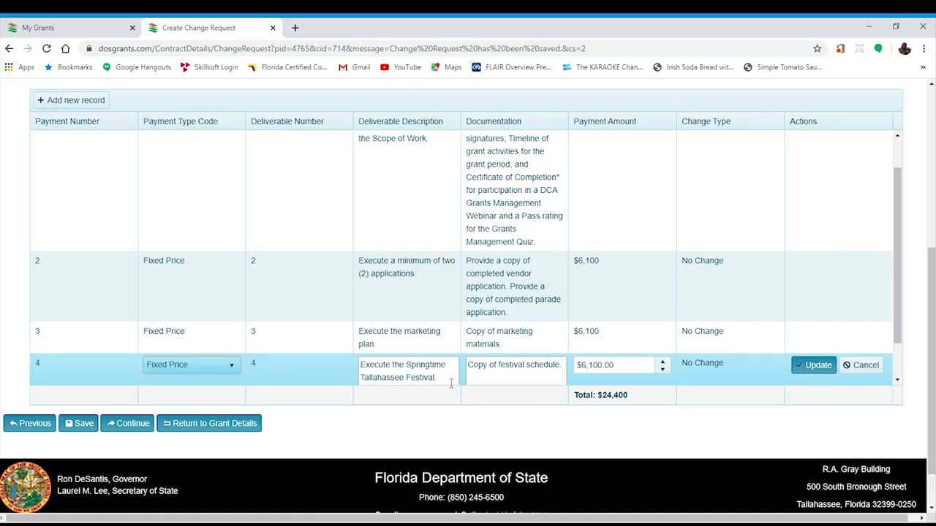
pyautogui.moveTo(437, 378); pyautogui.dragTo(411, 338)
pyautogui.hotkey('ctrl', 'a')
pyautogui.write('Execute the festiv')
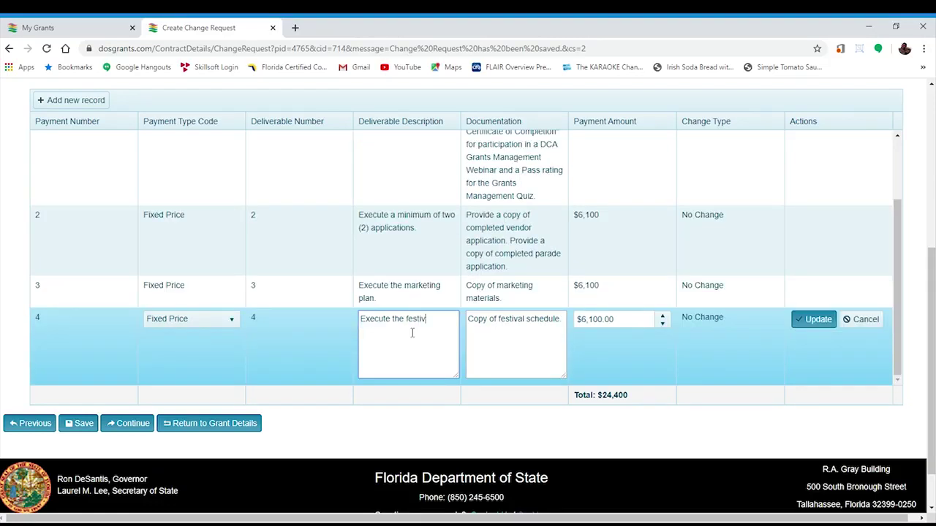
pyautogui.write('al schedule.')
pyautogui.click(802, 324)
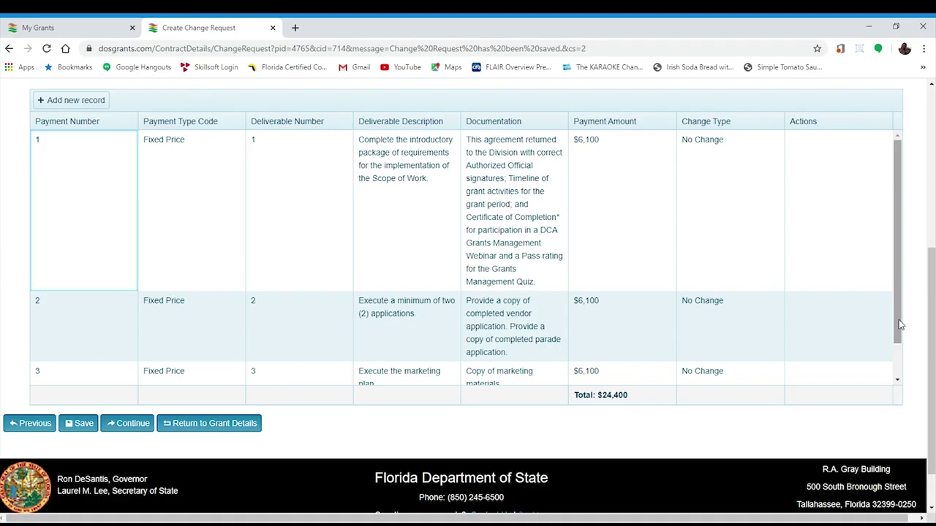
pyautogui.moveTo(900, 325); pyautogui.dragTo(900, 380)
pyautogui.click(128, 423)
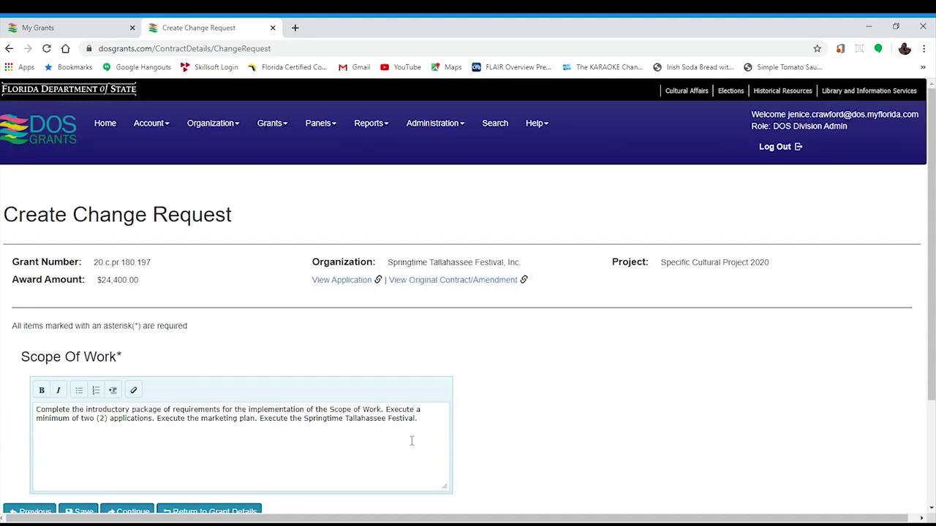
# Replace 'Springtime Tallahassee Festival.' with 'festival schedule.' at the end of the scope text
pyautogui.moveTo(421, 419); pyautogui.dragTo(306, 440)
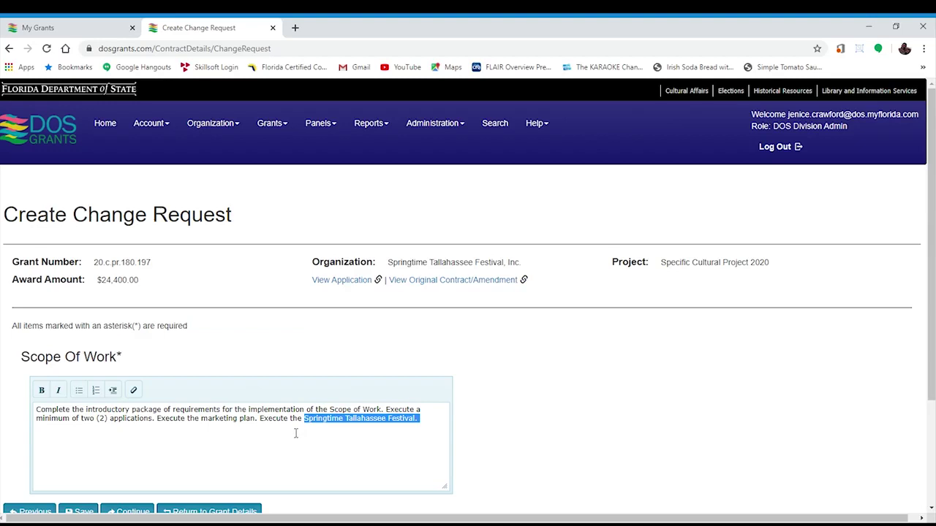
pyautogui.write('festival ')
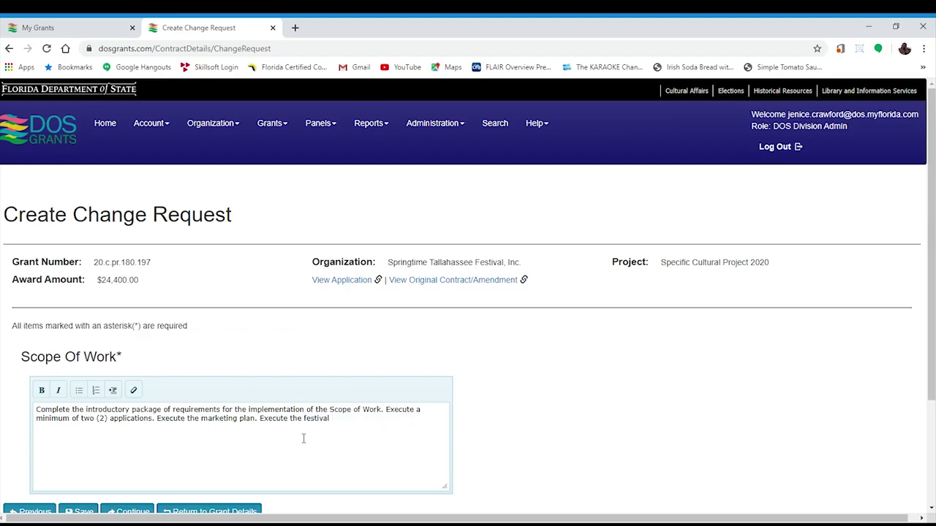
pyautogui.write('schedule.')
pyautogui.scroll(-2, 304, 438)
# On the Review and Confirmation step, tick the certification, enter the signer's full name, and submit
pyautogui.click(130, 381)
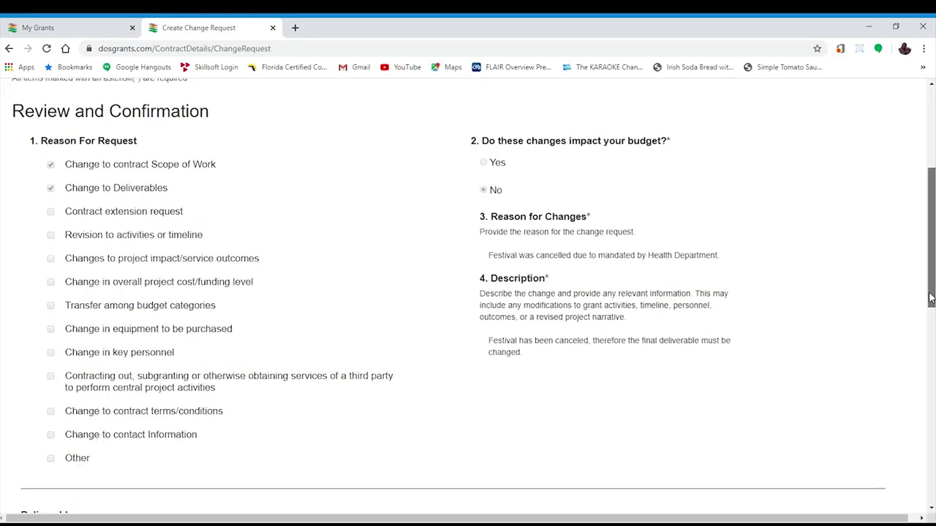
pyautogui.moveTo(931, 297); pyautogui.dragTo(931, 458)
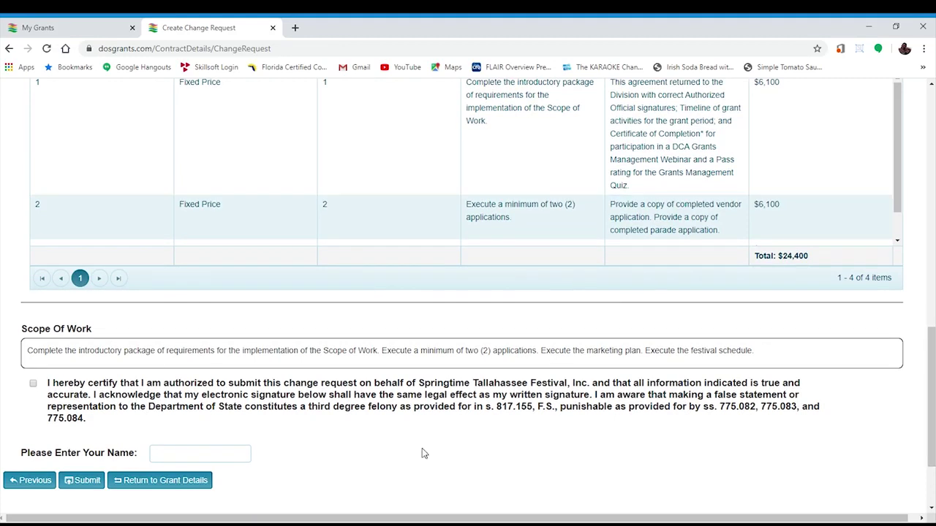
pyautogui.click(34, 384)
pyautogui.click(168, 459)
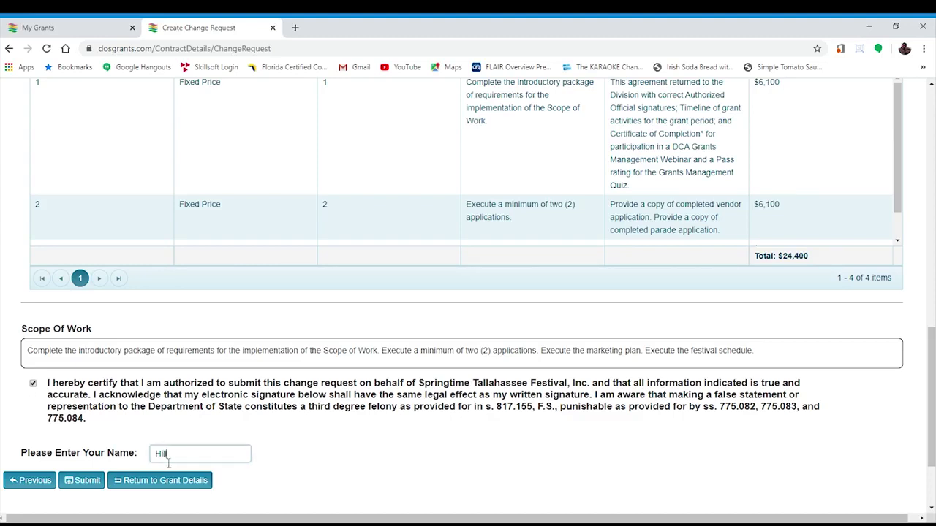
pyautogui.click(86, 489)
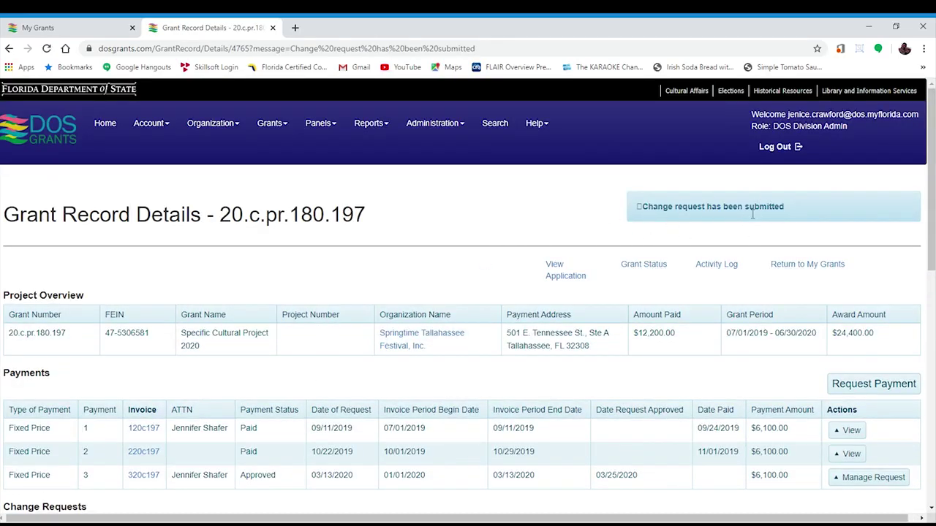
# Check that change request 1 shows Submitted, then switch to the grant staff contacts slide
pyautogui.scroll(-4, 714, 214)
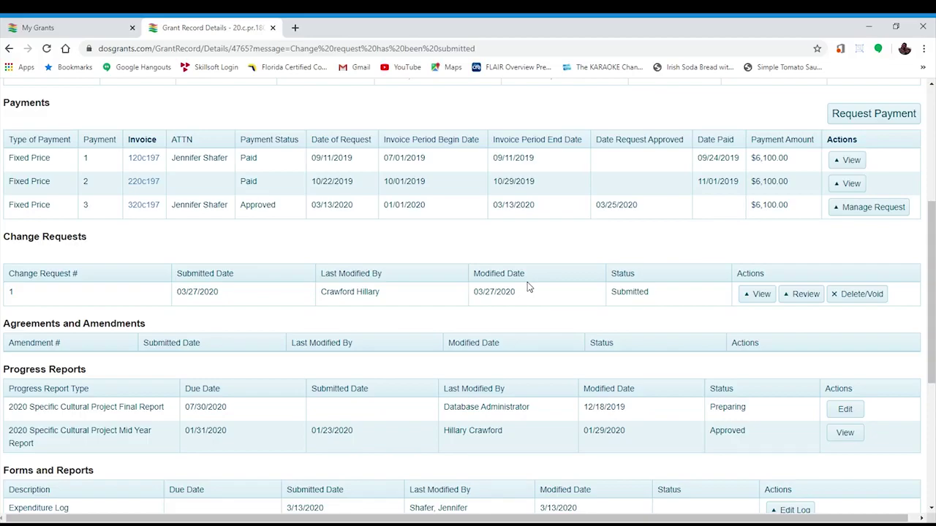
pyautogui.hotkey('alt', 'Tab')
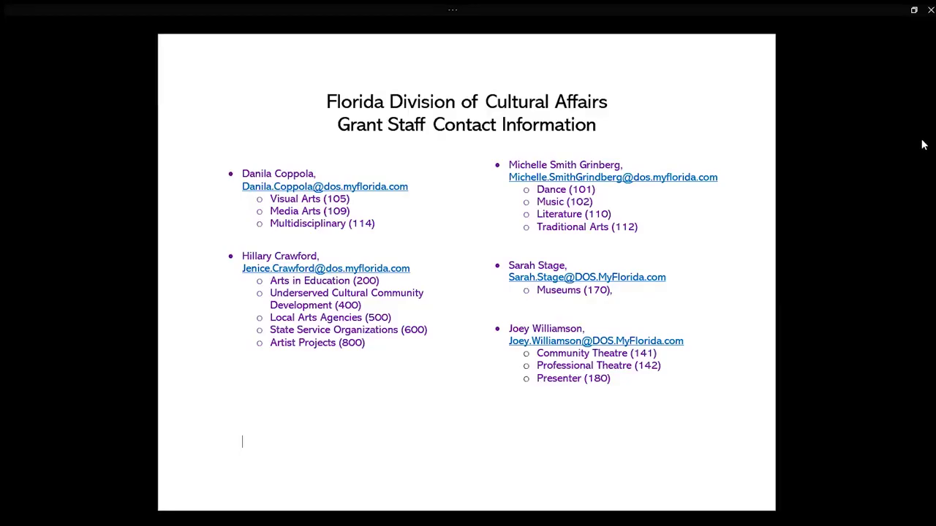